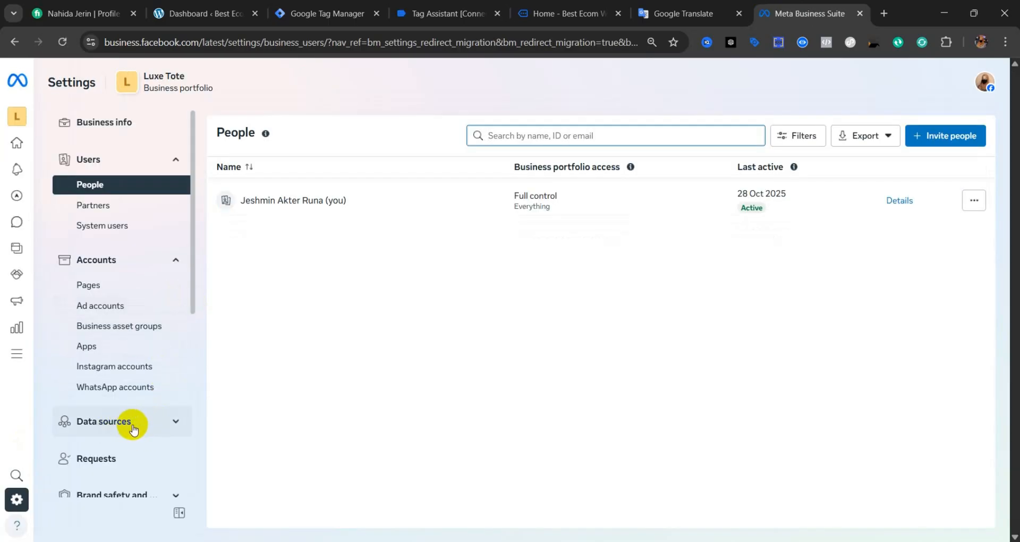
Step: Open the business portfolio's Datasets and pixels settings and start creating a new dataset
left_click(145, 426)
scroll(151, 426, "down", 2)
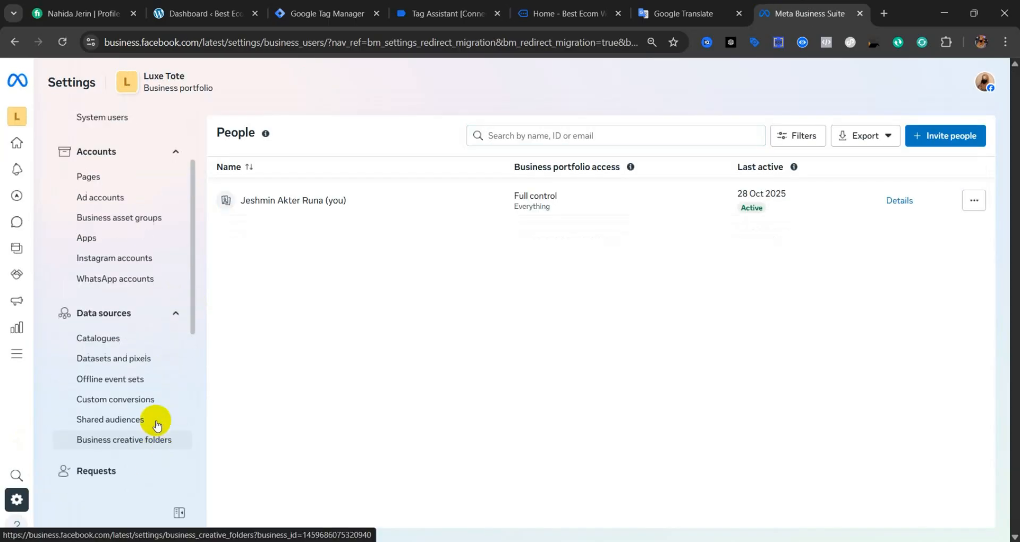
scroll(157, 424, "up", 1)
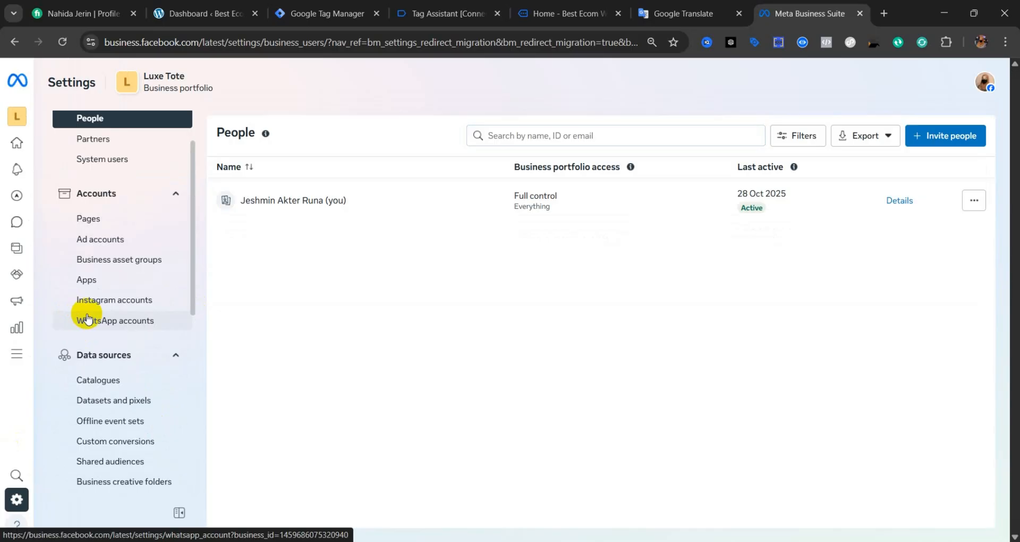
left_click(141, 398)
left_click(587, 446)
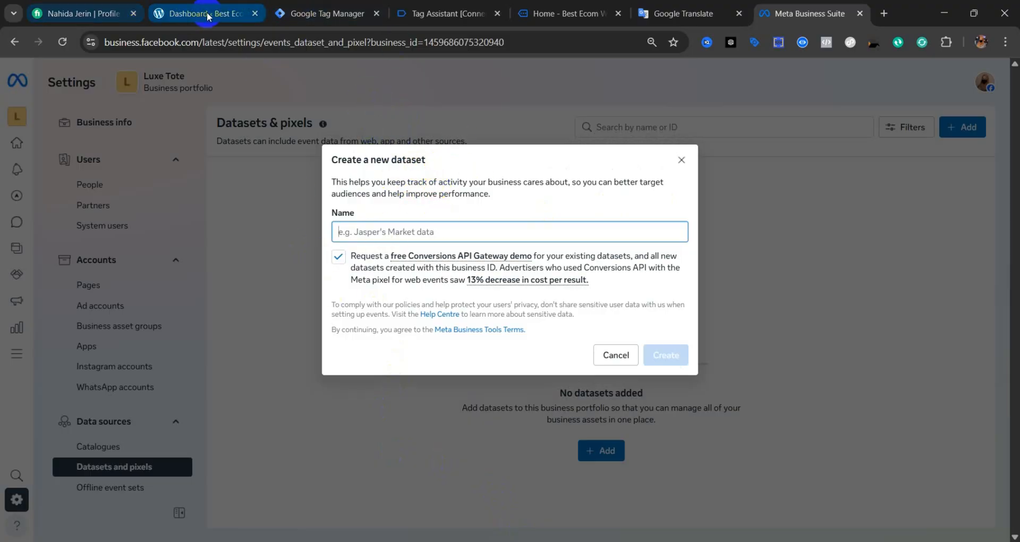
Step: Name the new dataset "shopping extra" and create it
left_click(563, 13)
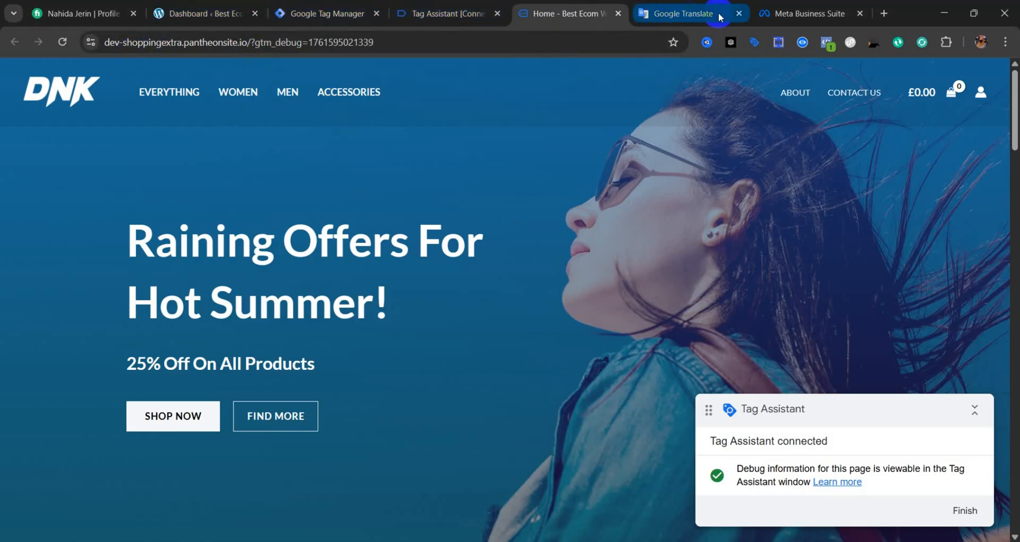
left_click(765, 20)
left_click(398, 230)
type("sh")
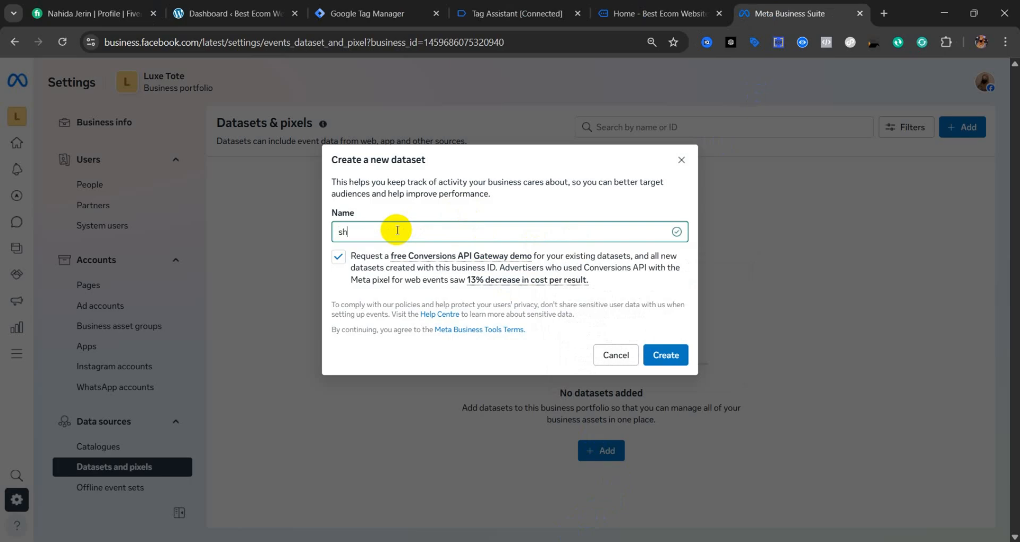
type("opping extra")
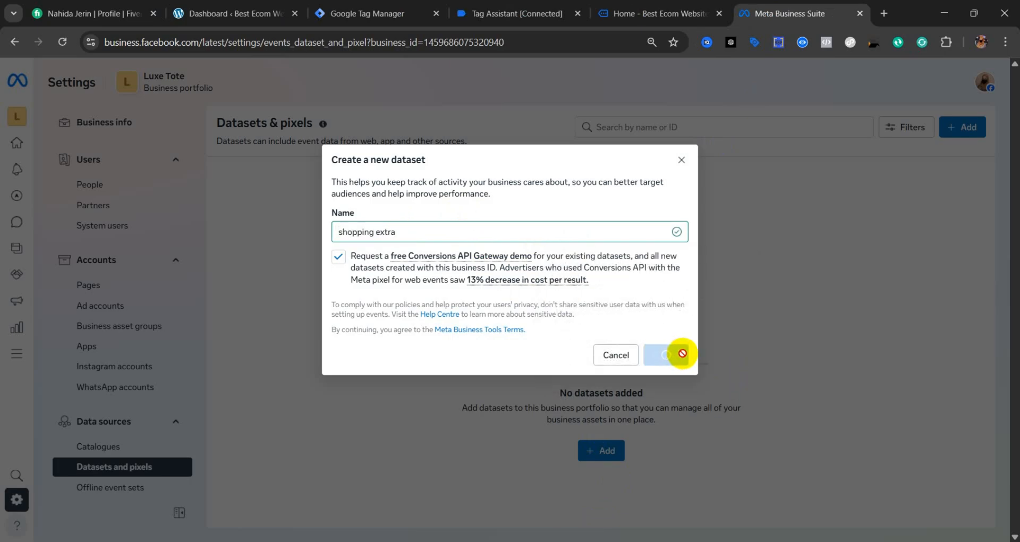
left_click(623, 155)
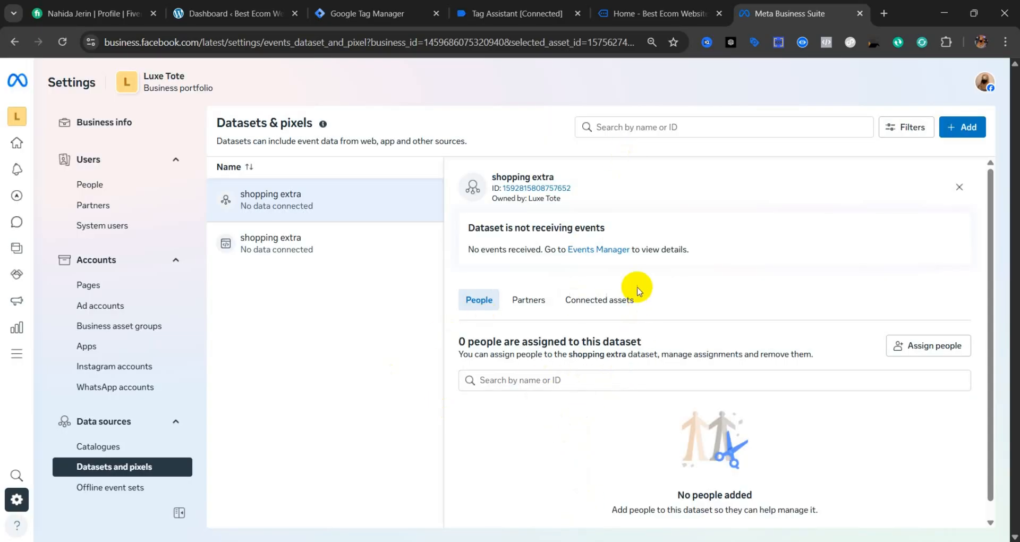
Step: Switch to Google Tag Manager and start a new user-defined variable of the Constant type
left_click(370, 5)
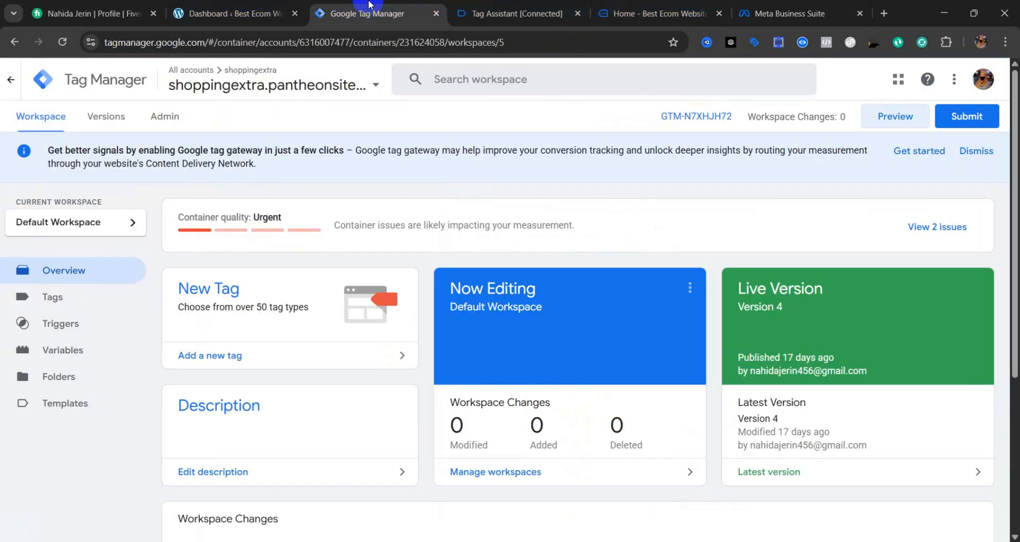
left_click(71, 349)
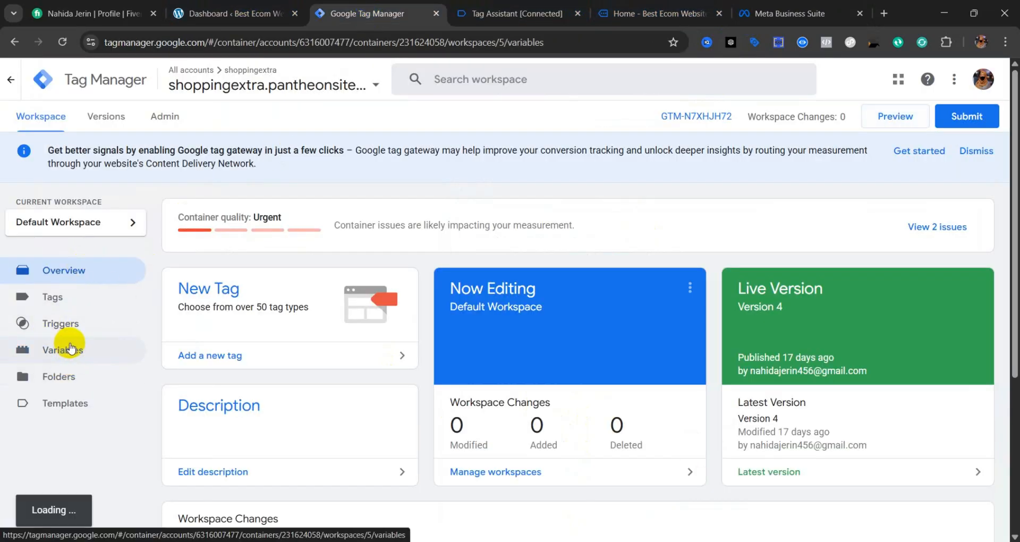
scroll(740, 398, "down", 10)
left_click(950, 311)
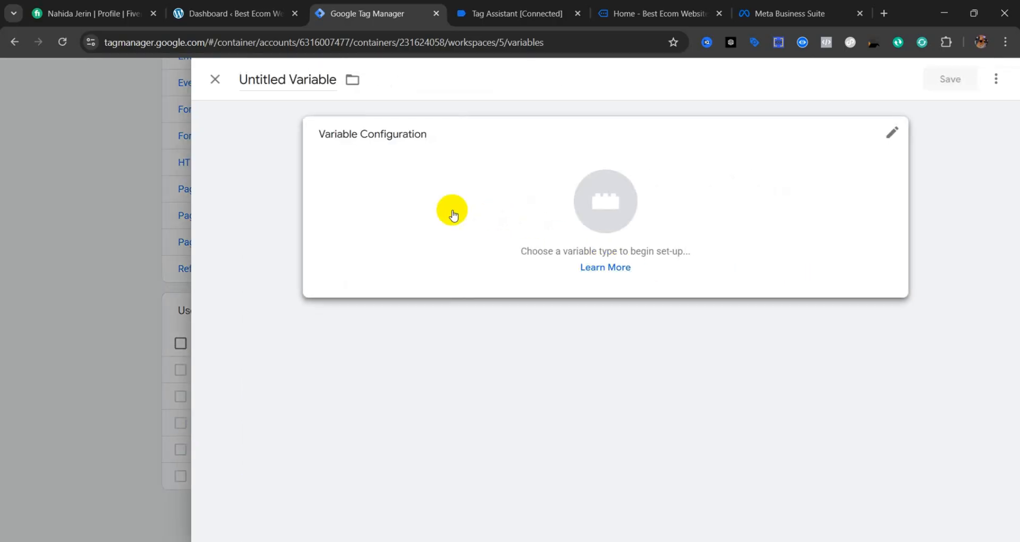
left_click(644, 210)
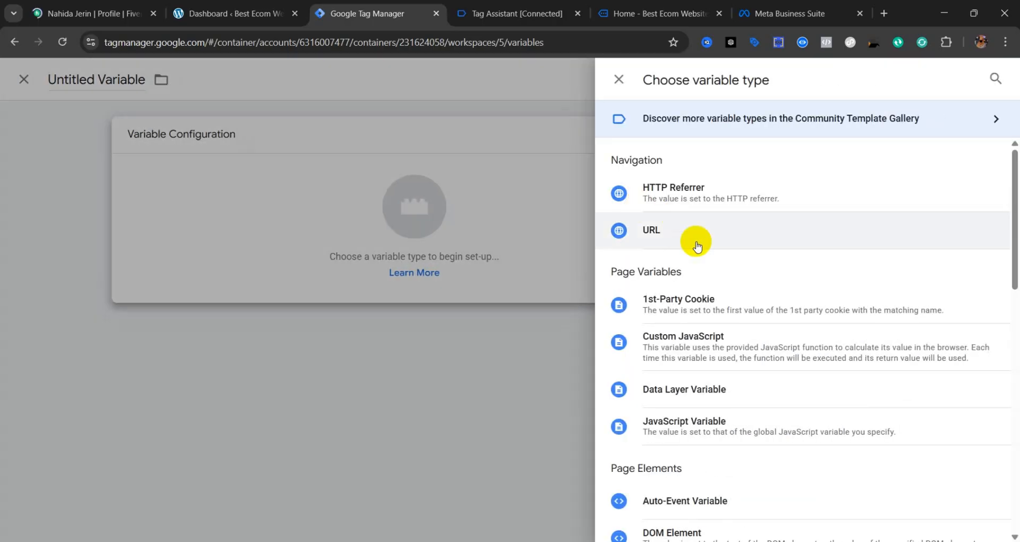
scroll(723, 303, "down", 14)
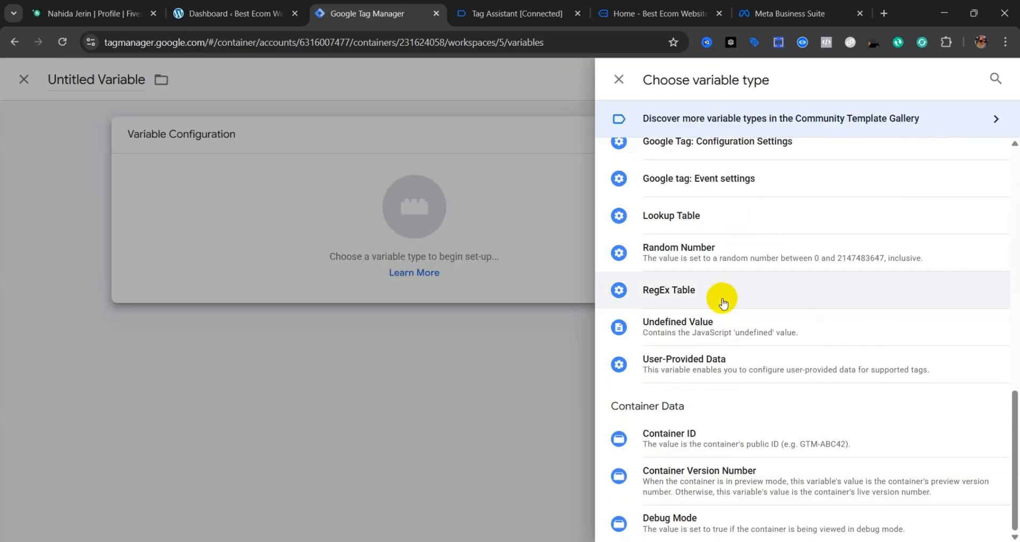
scroll(723, 302, "up", 5)
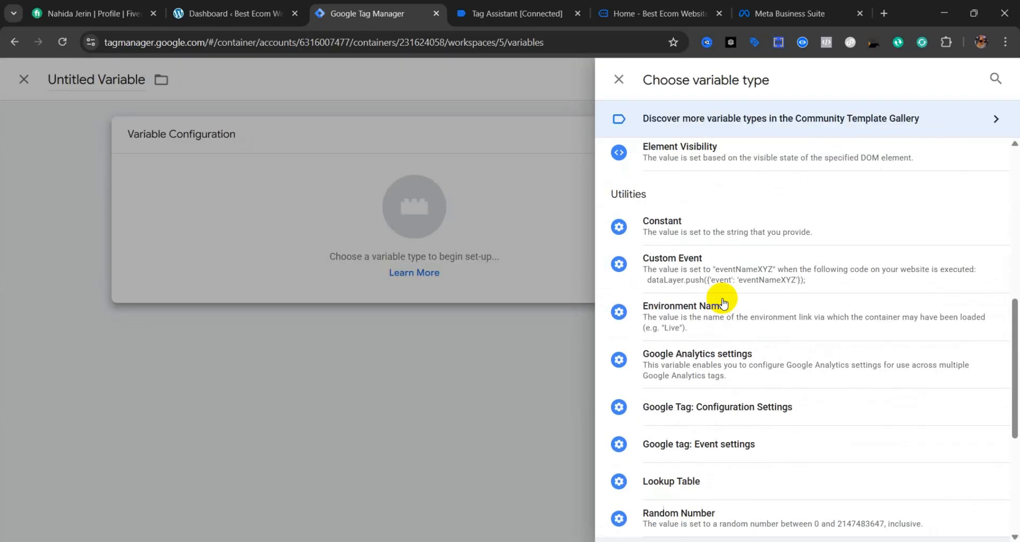
left_click(705, 235)
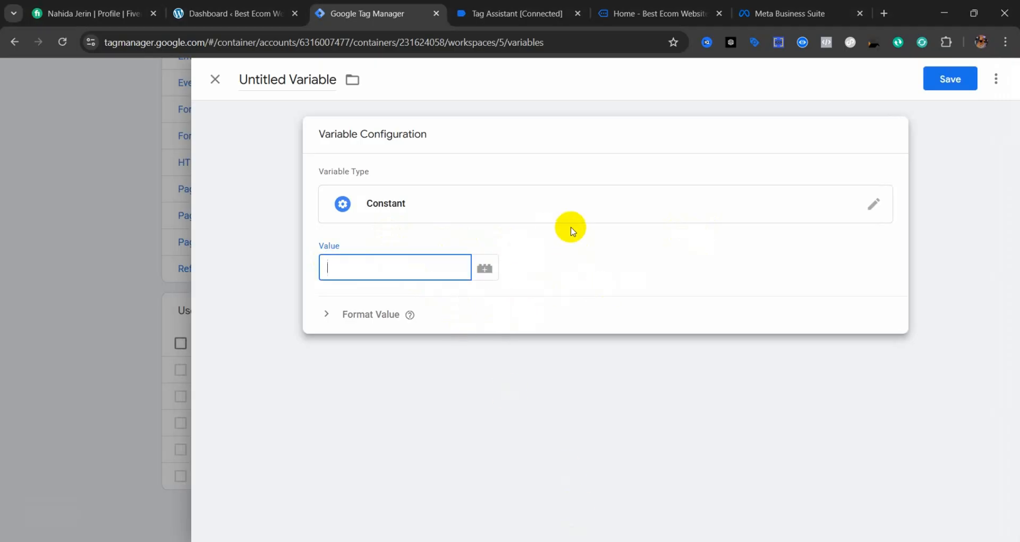
Step: Copy the shopping extra dataset's ID from Meta Business Suite and paste it as the constant variable's value in Google Tag Manager
left_click(792, 8)
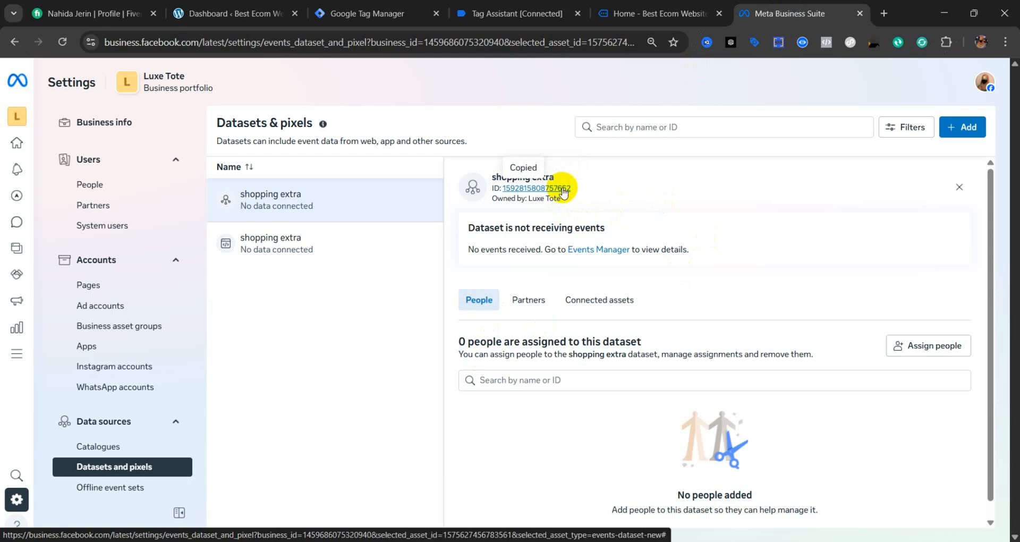
left_click(659, 12)
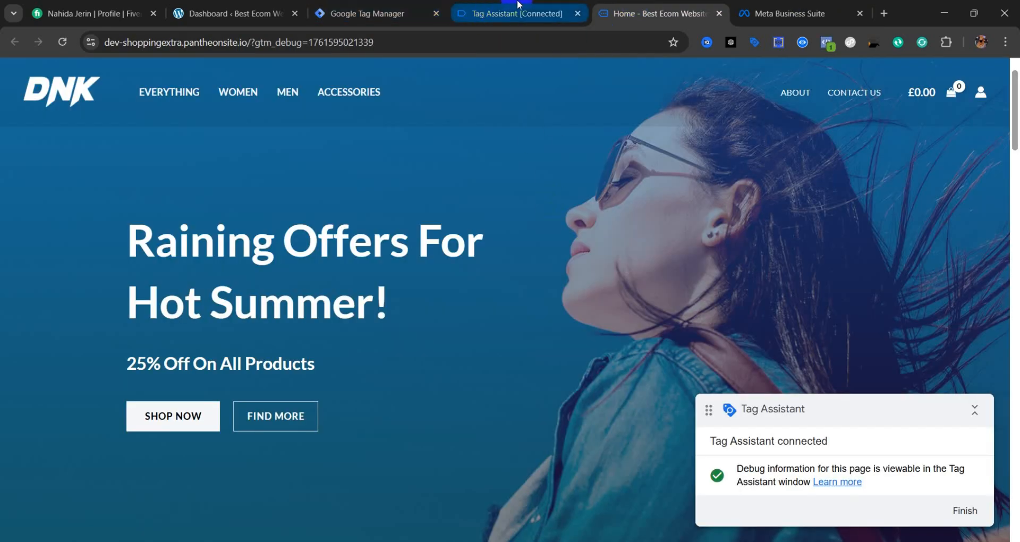
left_click(404, 7)
right_click(373, 269)
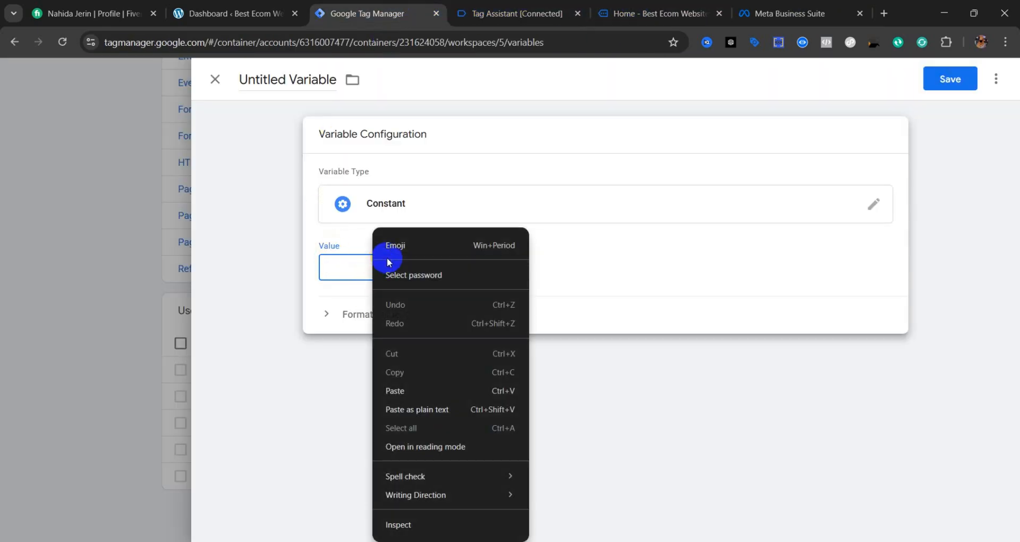
left_click(445, 392)
Step: Name the constant variable "Facebook Pixel ID" and save it
left_click(244, 139)
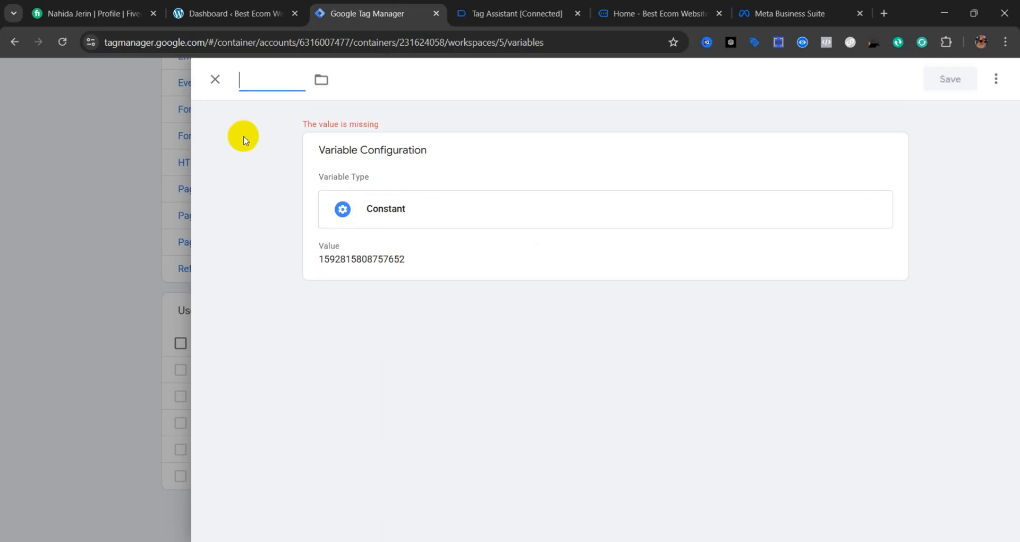
type("Facebook Pixel ID")
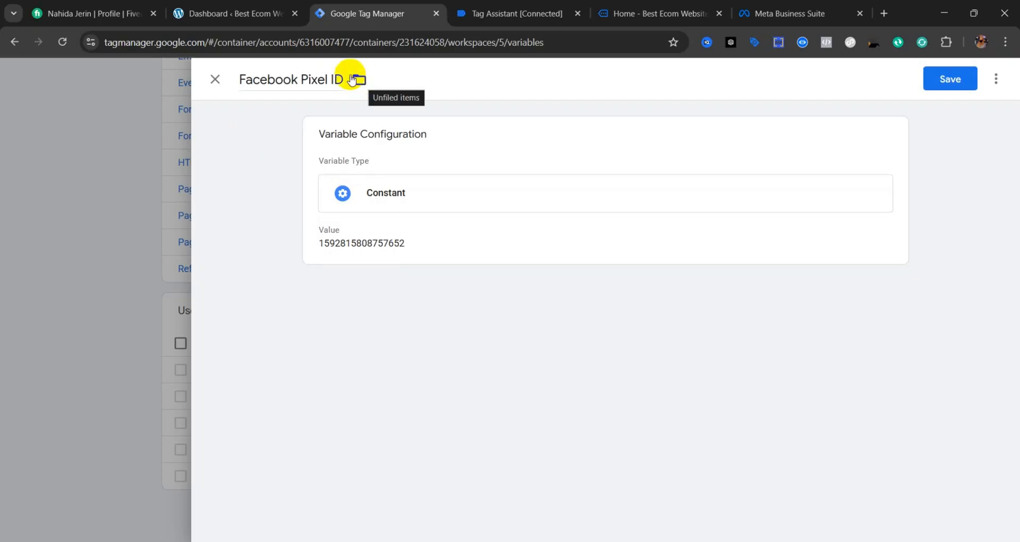
left_click(977, 76)
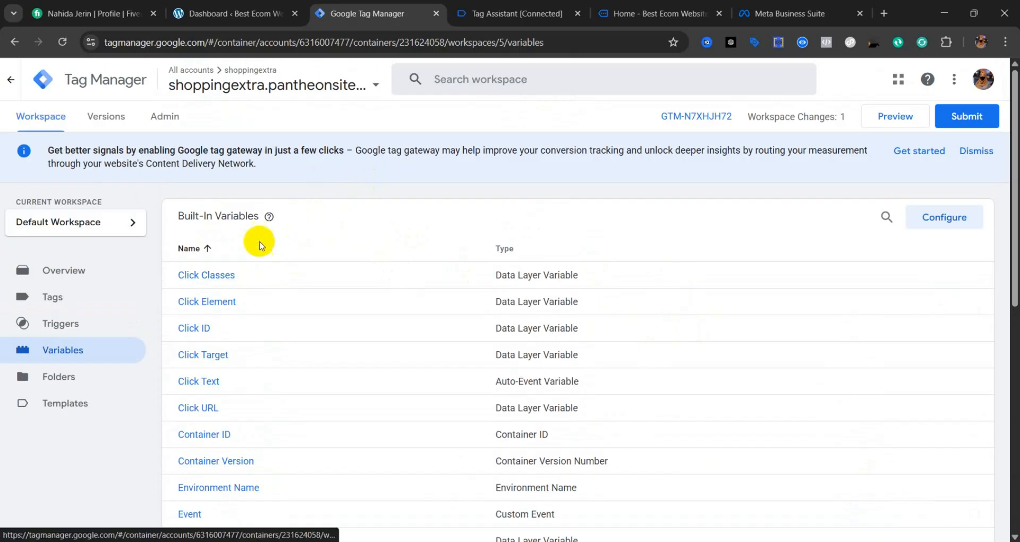
Step: Find the Facebook Pixel tag template by facebookarchive in the Community Template Gallery and add it to the workspace
left_click(62, 406)
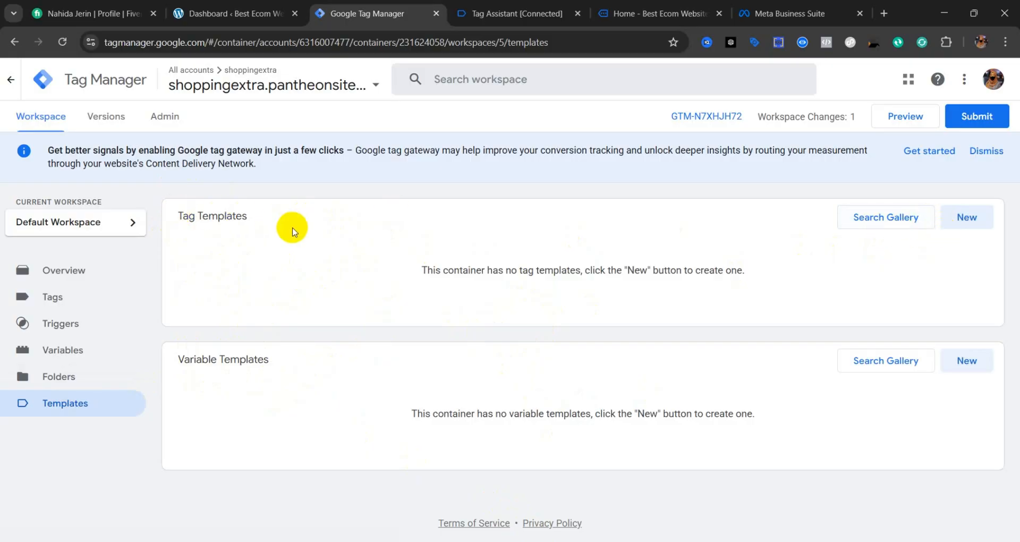
left_click(894, 223)
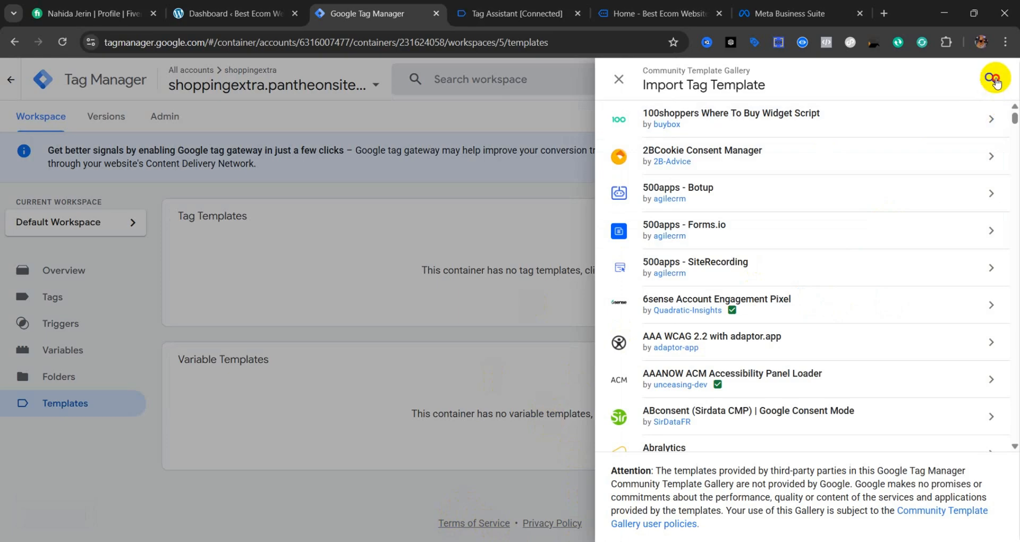
left_click(990, 78)
type("faceb")
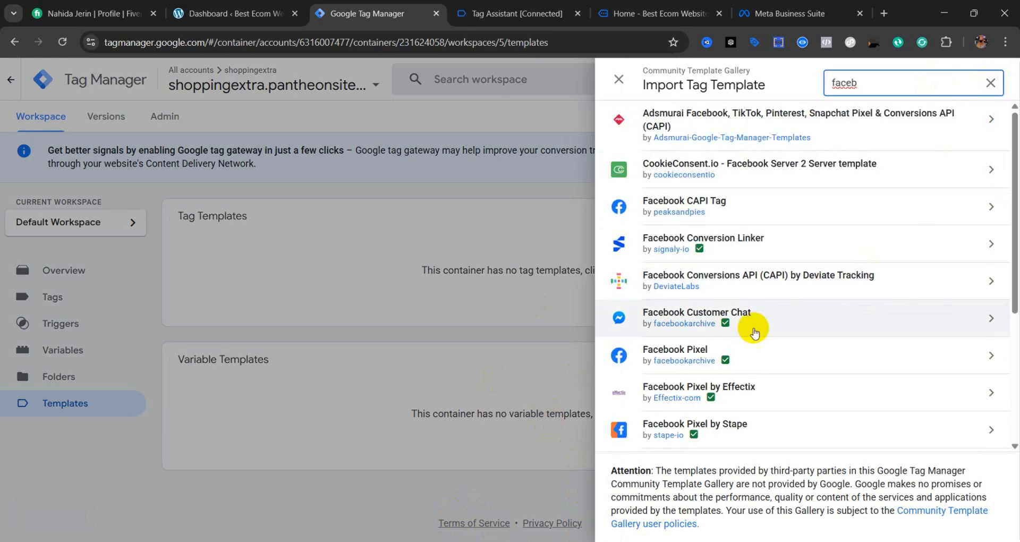
left_click(744, 355)
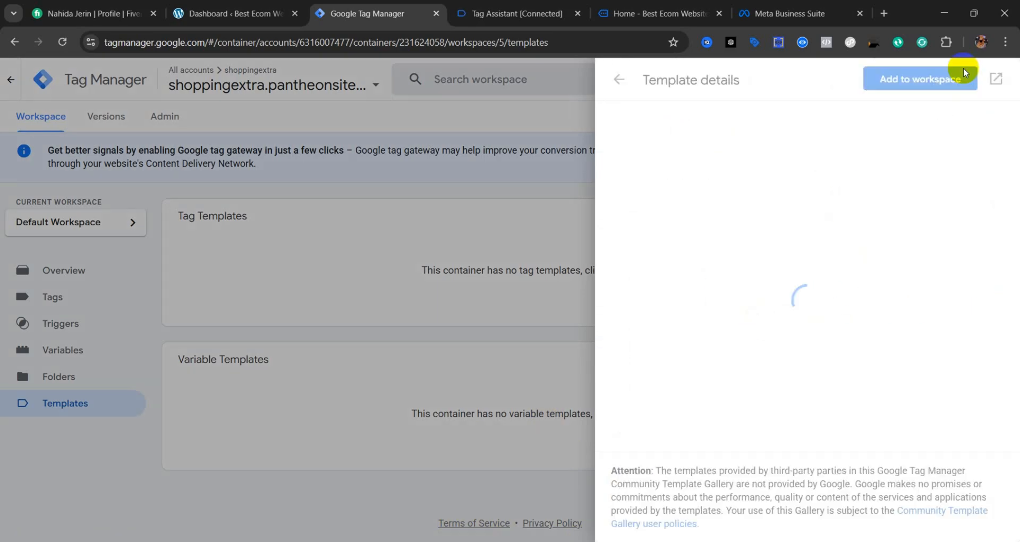
left_click(940, 85)
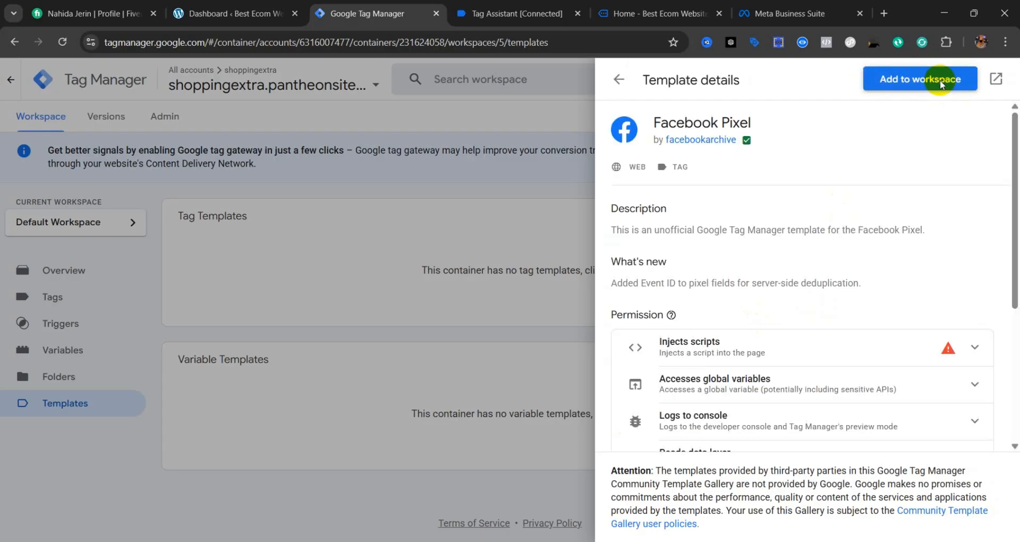
left_click(687, 398)
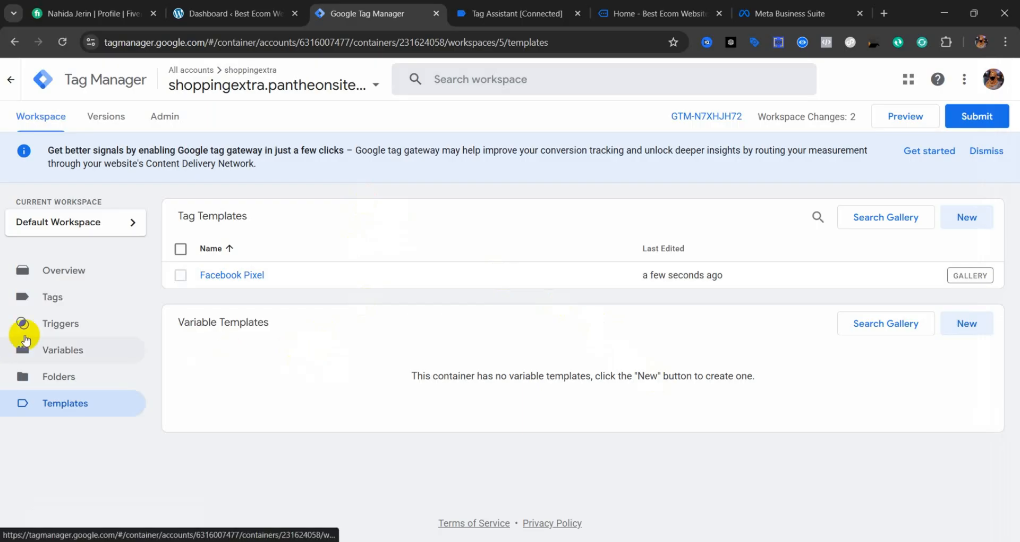
Step: Search the variable template gallery for "event id" and add the Event Id template by mbaersch to the workspace
left_click(887, 326)
scroll(818, 239, "down", 7)
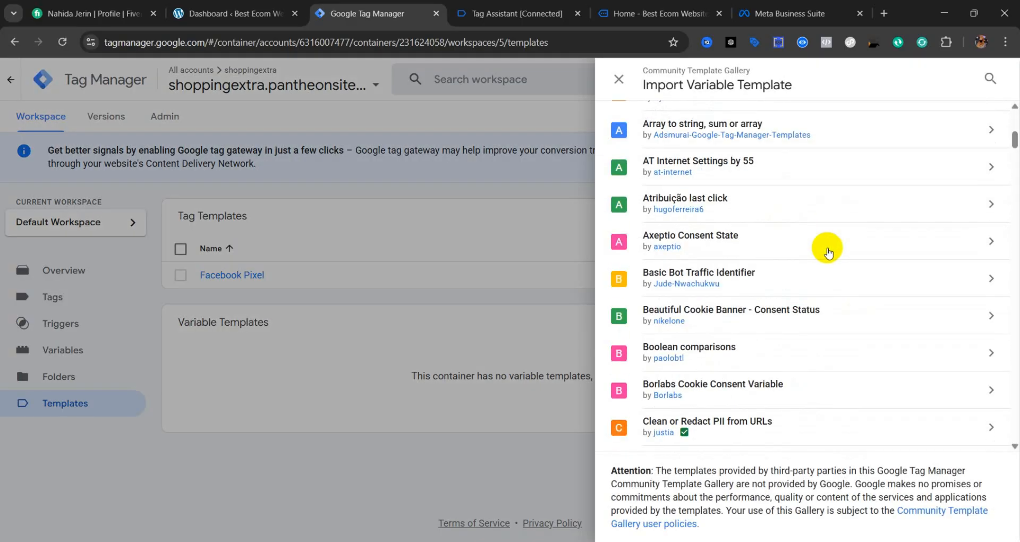
scroll(824, 246, "down", 5)
scroll(903, 176, "up", 12)
left_click(989, 78)
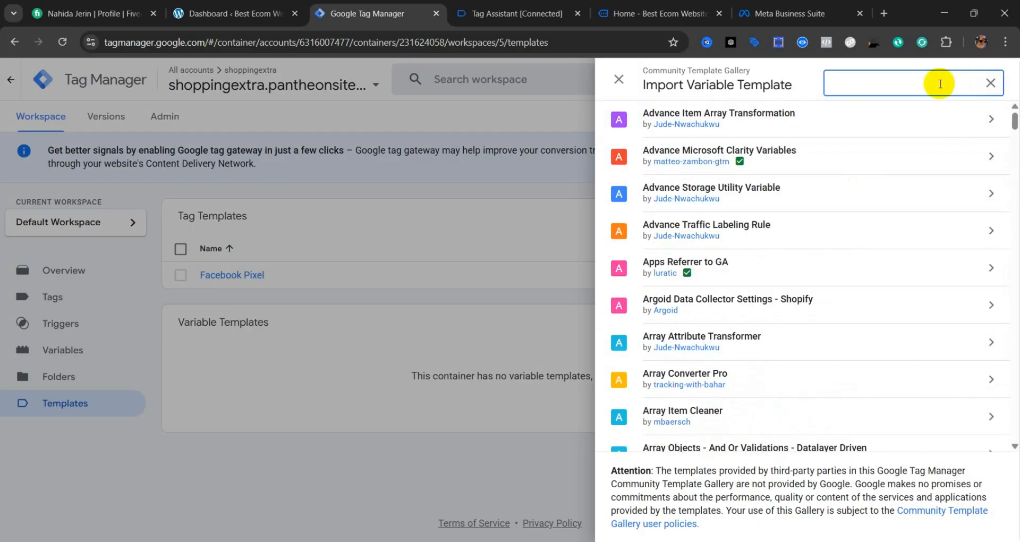
type("event id")
left_click(729, 159)
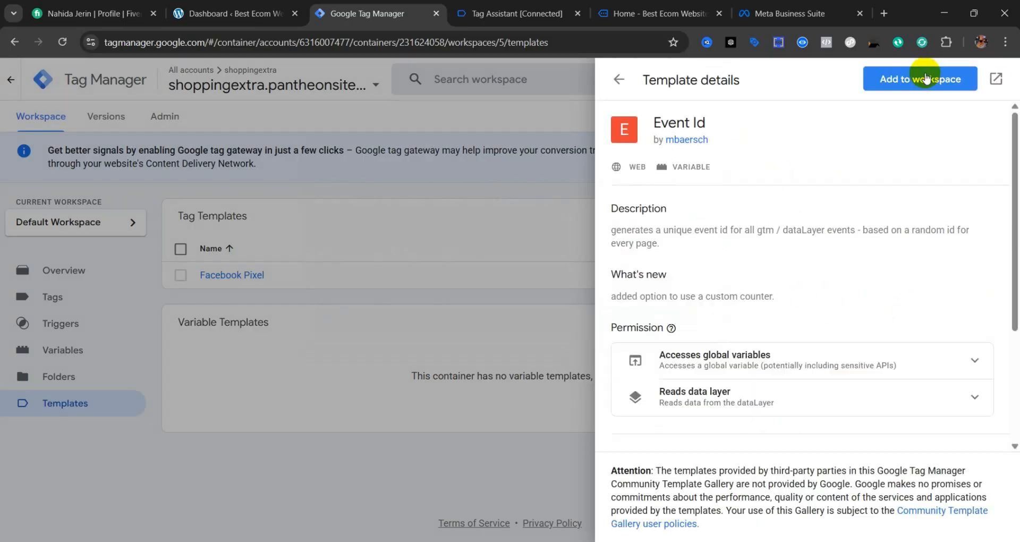
left_click(927, 77)
left_click(682, 321)
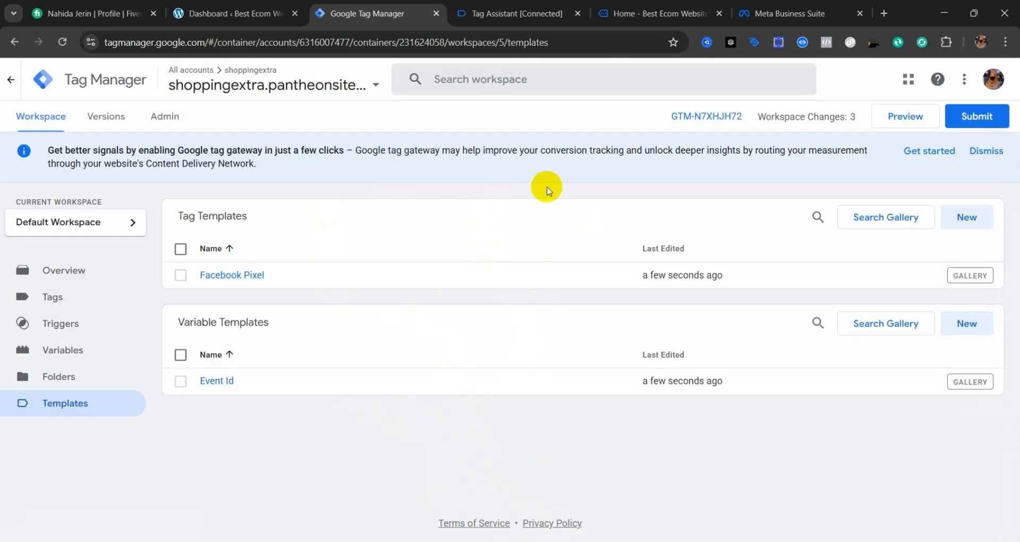
left_click(610, 11)
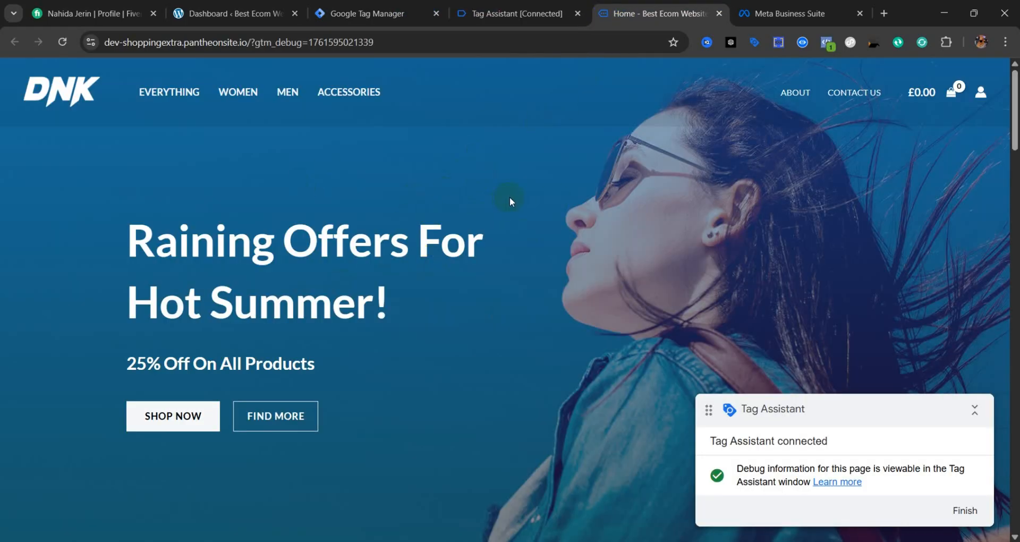
key("ctrl+Tab")
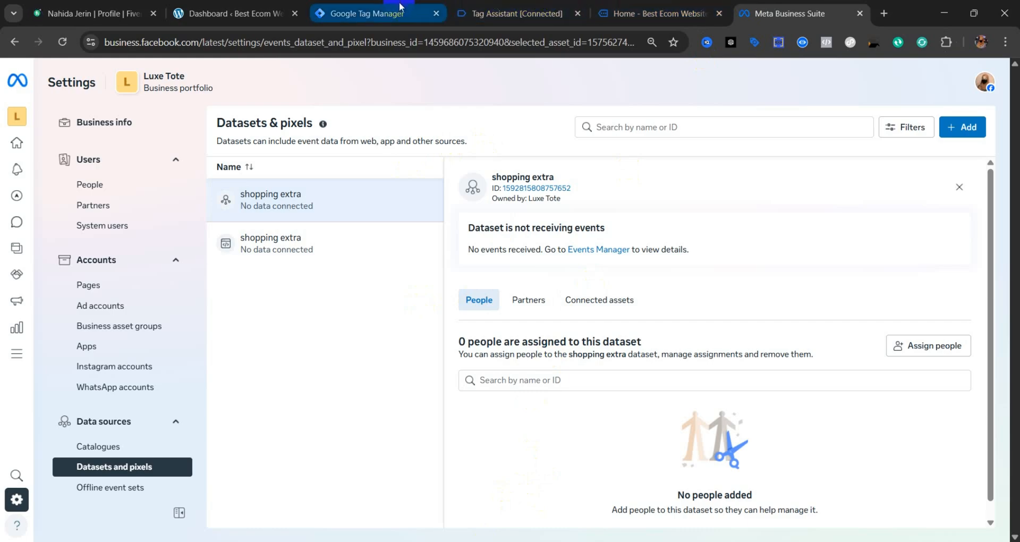
left_click(372, 12)
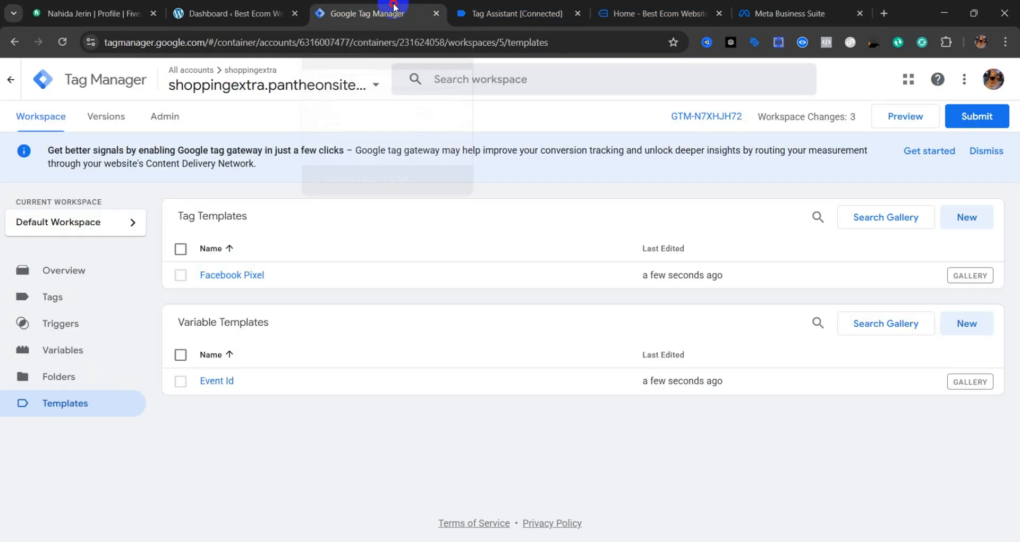
Step: Create a new tag in the workspace using the Facebook Pixel tag type
left_click(77, 295)
left_click(962, 219)
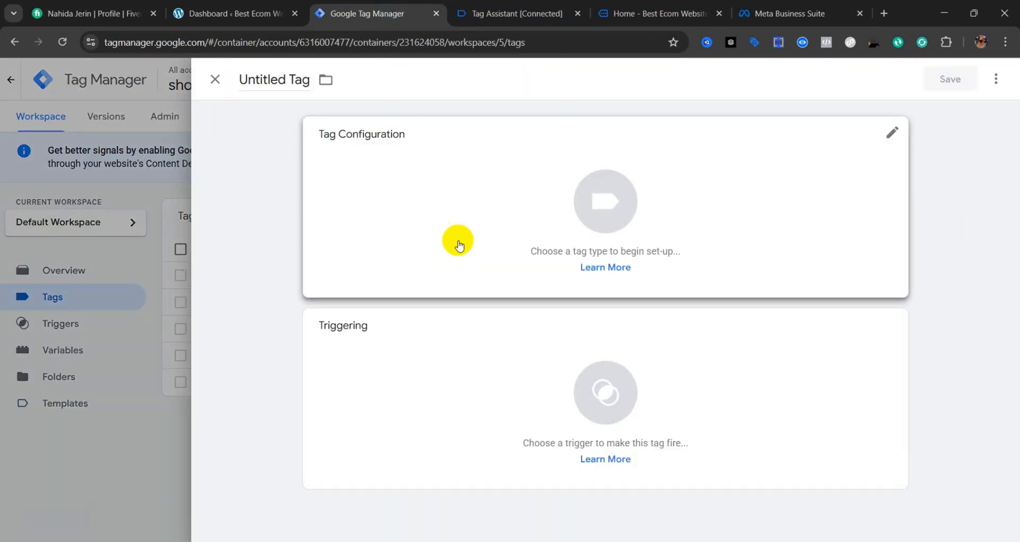
left_click(605, 219)
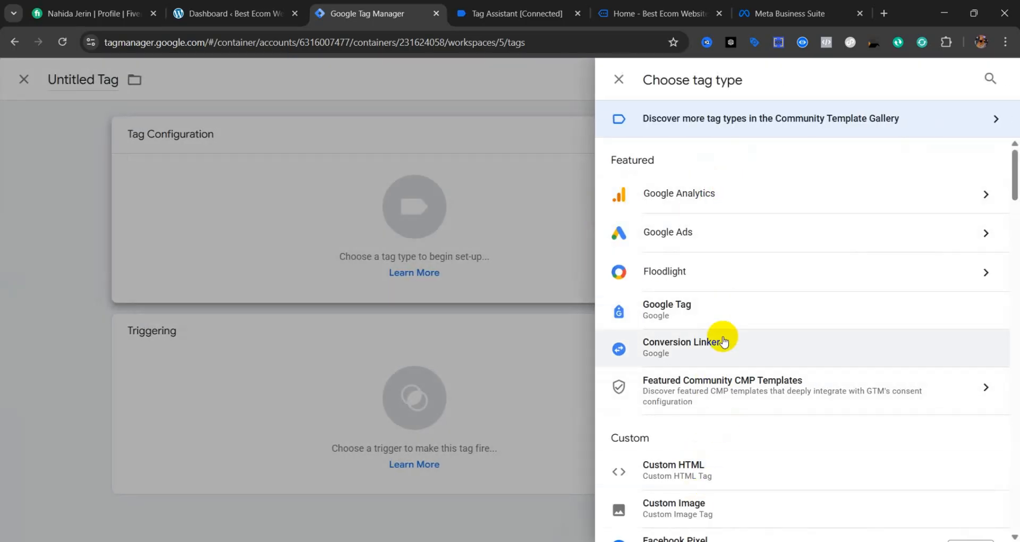
scroll(722, 334, "down", 3)
left_click(710, 431)
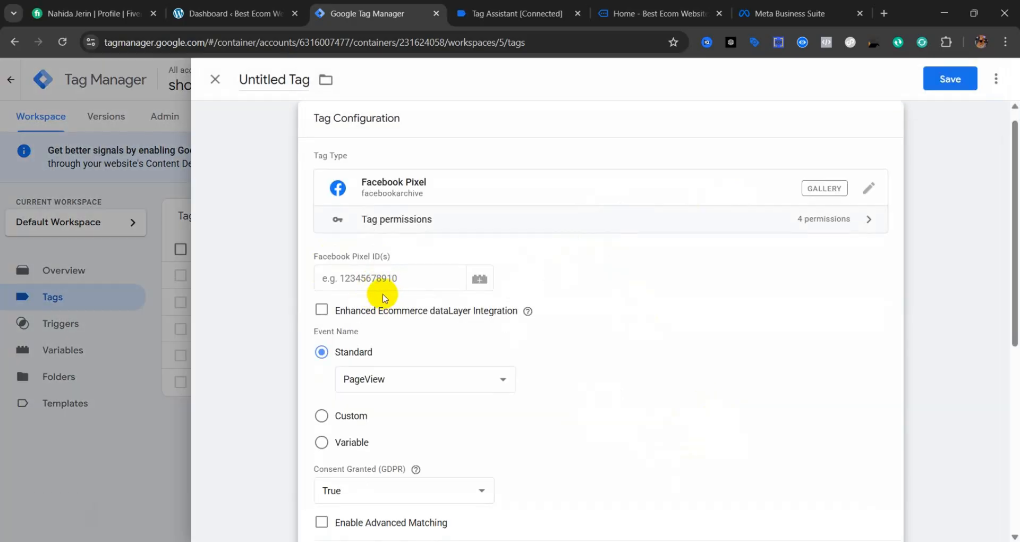
Step: Set the tag's Facebook Pixel ID to the "Facebook Pixel ID" constant variable
left_click(479, 277)
scroll(432, 345, "down", 2)
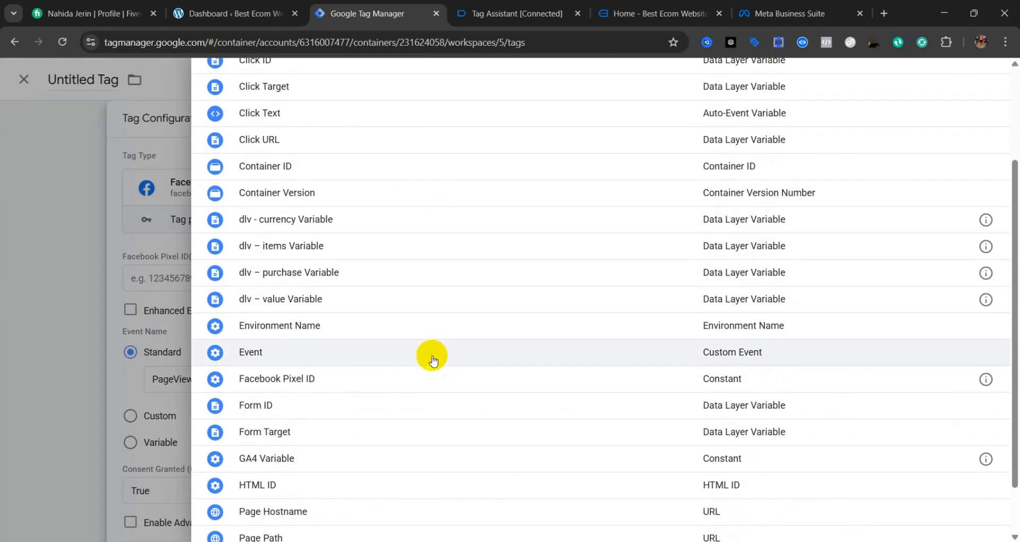
left_click(342, 379)
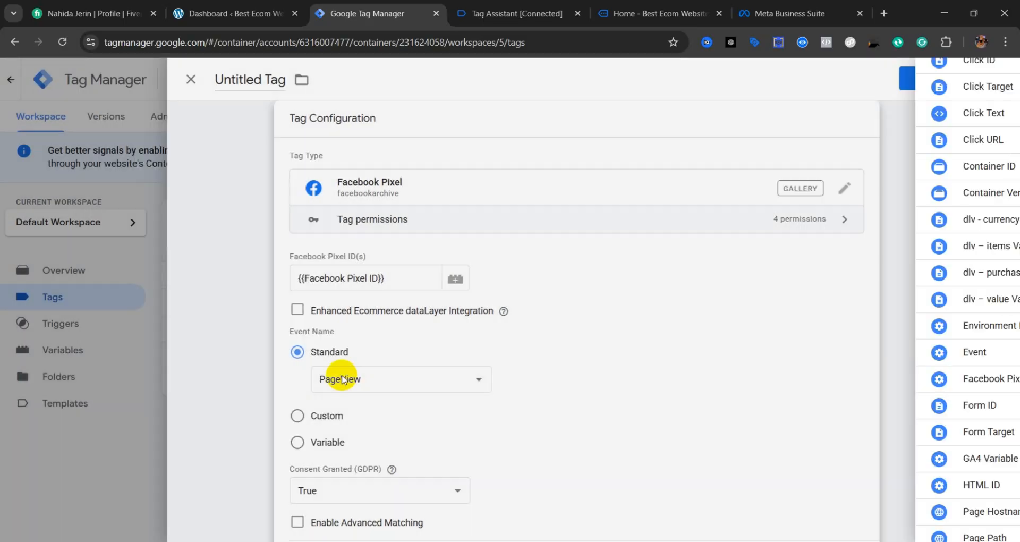
Step: Add the All Pages page view trigger as the tag's firing trigger
scroll(462, 335, "down", 6)
left_click(570, 418)
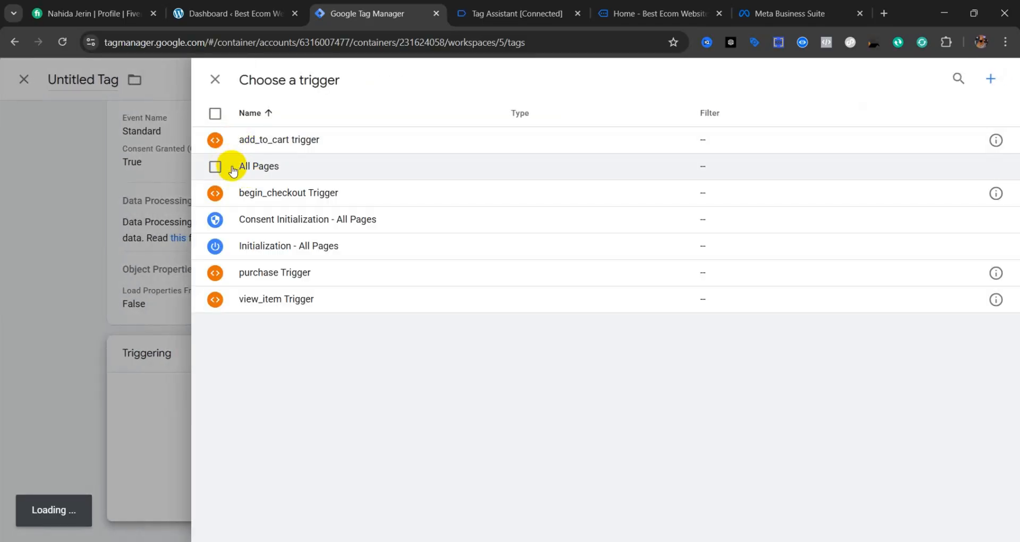
left_click(215, 166)
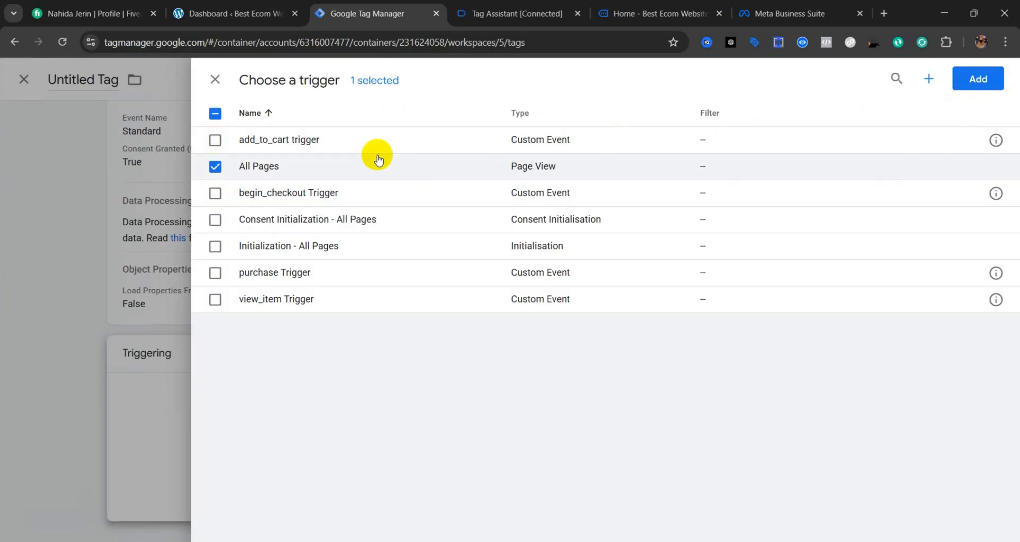
left_click(980, 78)
Step: Name the tag "Facebook Base Tag" and save it
scroll(466, 365, "up", 3)
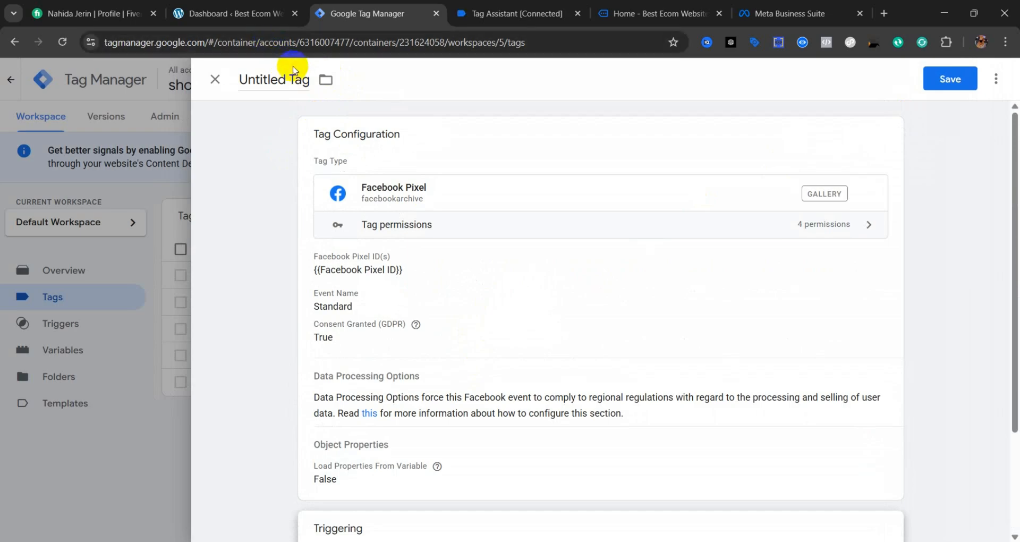
left_click_drag(267, 79, 227, 69)
key("BackSpace")
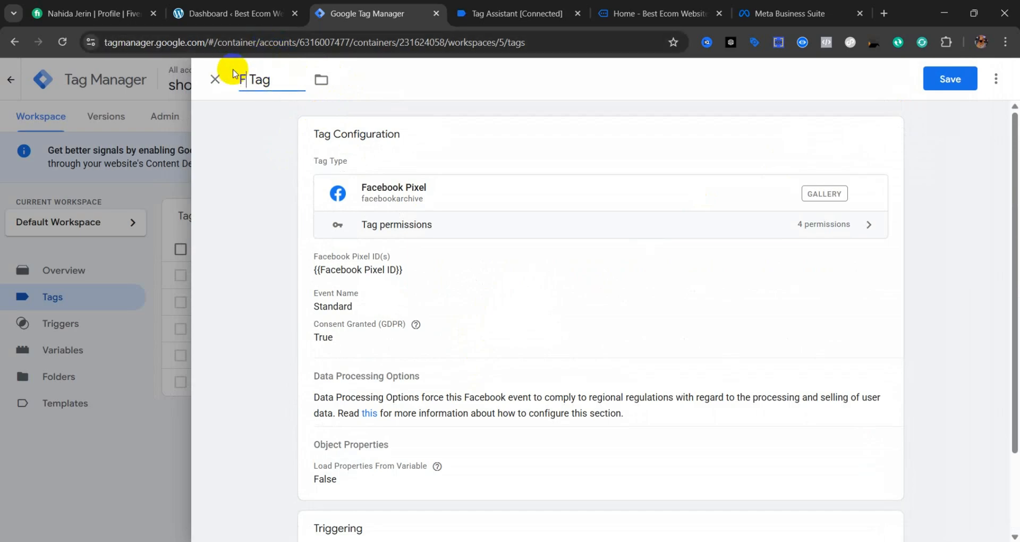
type("Facebook Base")
scroll(584, 319, "down", 2)
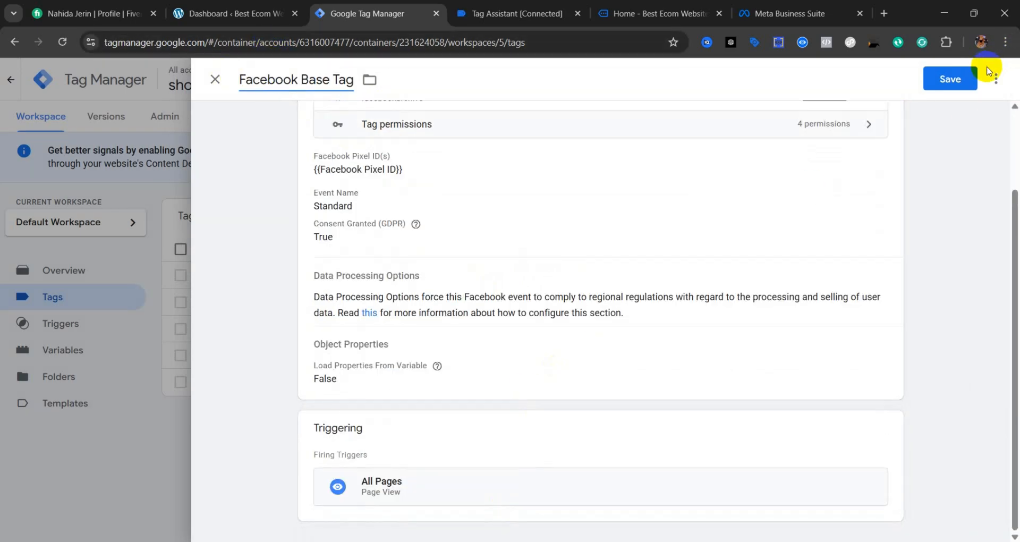
left_click(962, 84)
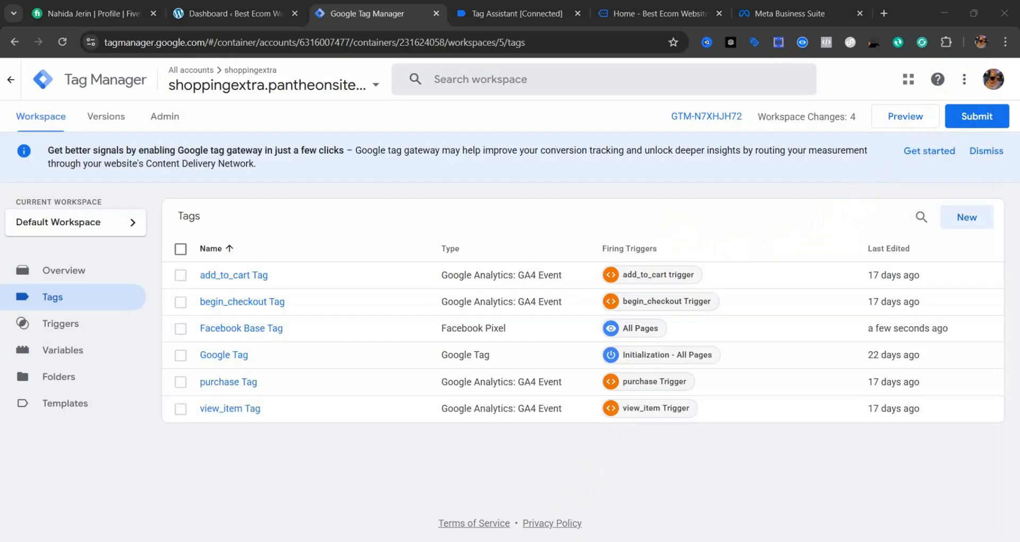
Step: Submit the workspace changes and publish them to the Live environment without a version name or description
left_click(978, 114)
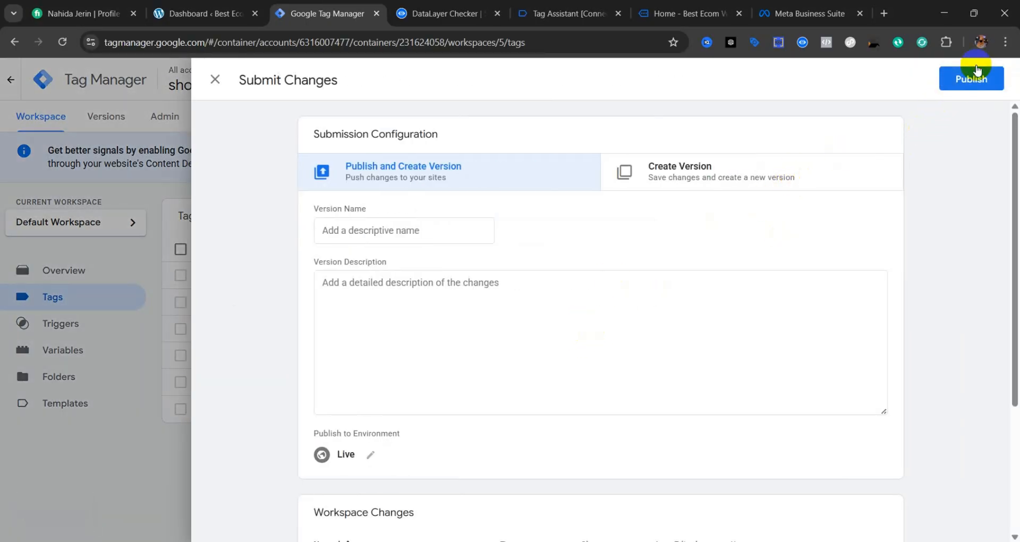
left_click(972, 78)
left_click(661, 465)
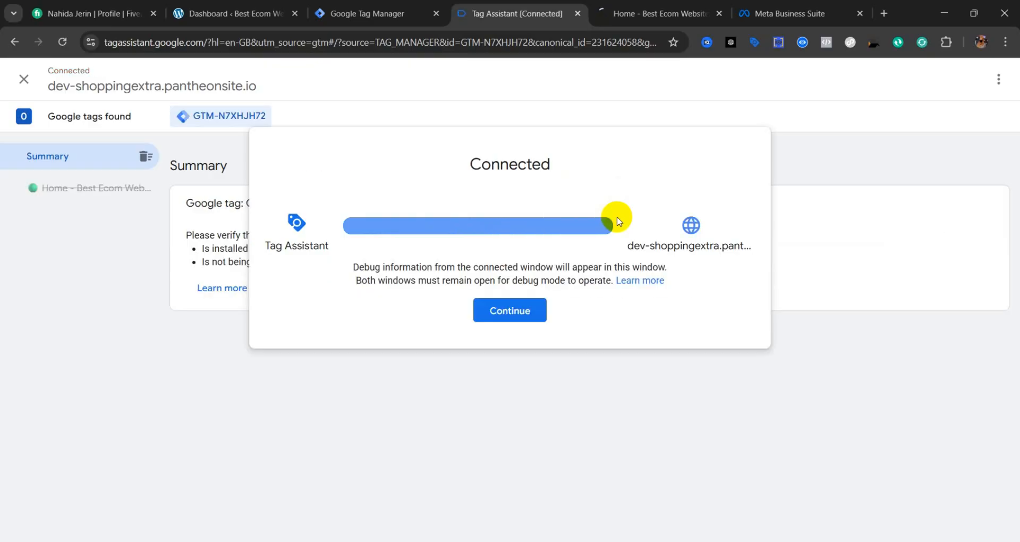
Step: Continue into the connected Tag Assistant session, browse the store's home page and check which tags fired in the GTM-N7XHJH72 summary
left_click(529, 317)
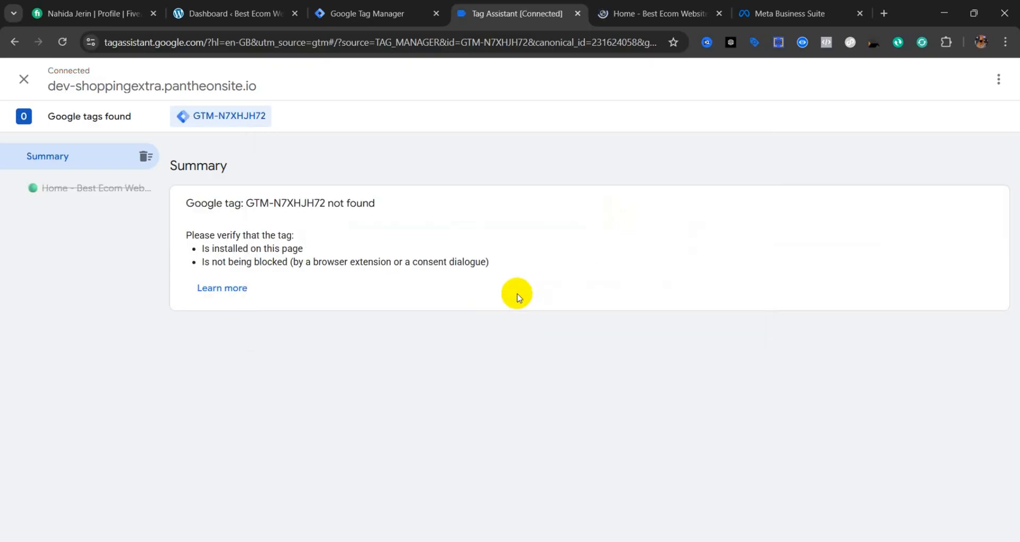
key("ctrl+Tab")
scroll(644, 294, "down", 12)
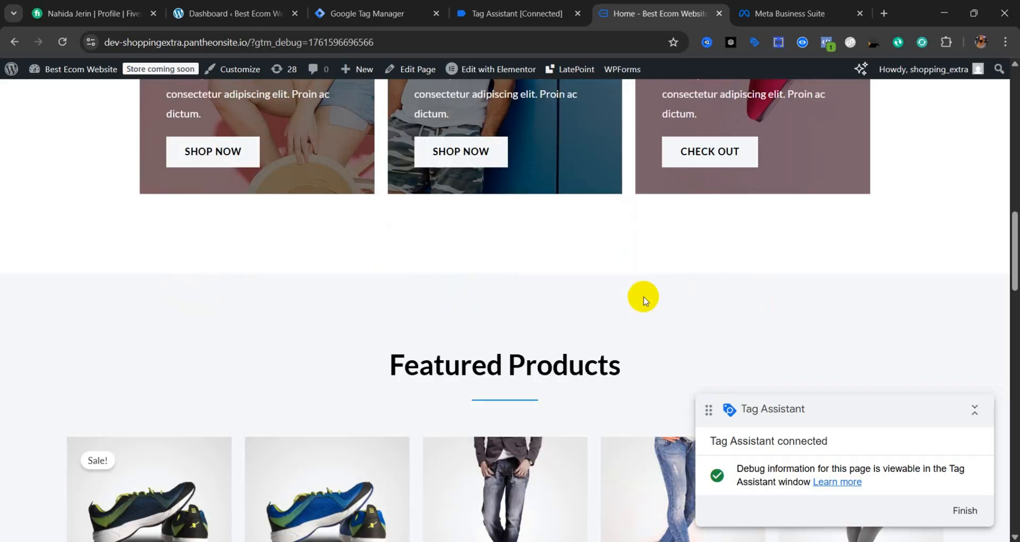
scroll(644, 239, "up", 12)
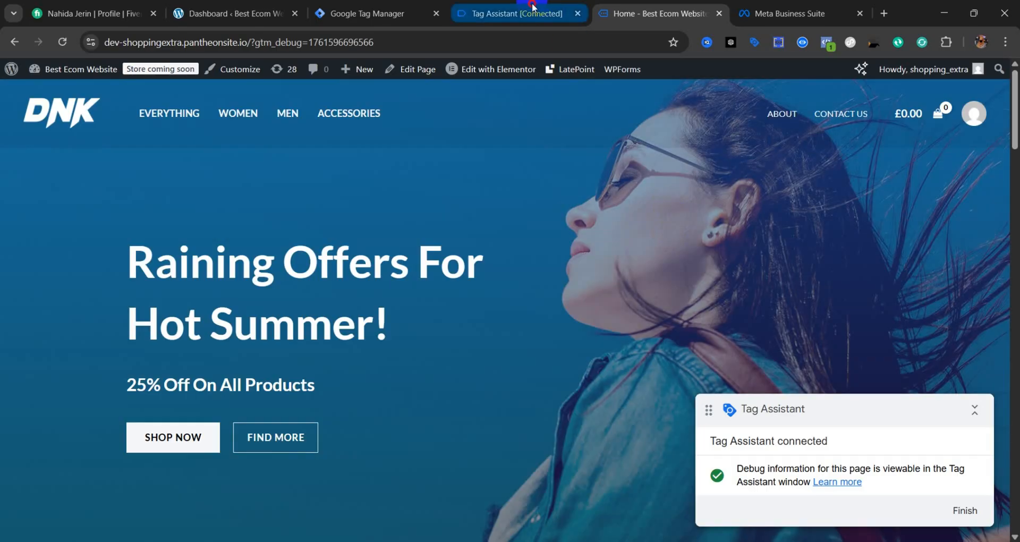
left_click(533, 7)
scroll(308, 303, "down", 1)
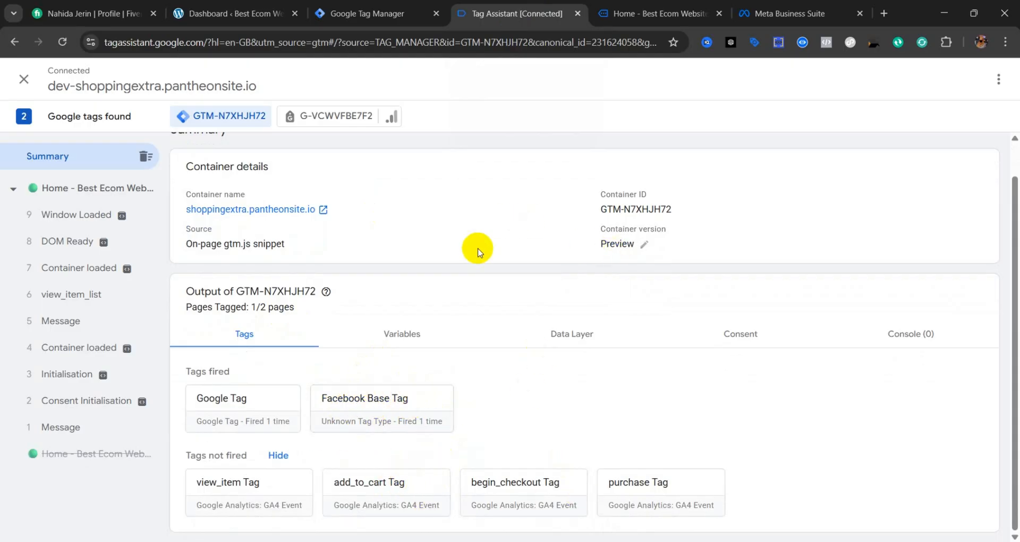
Step: Return to the store's home page and browse down to the Featured Products section, rechecking the Tag Assistant summary in between
left_click(631, 14)
scroll(461, 189, "down", 7)
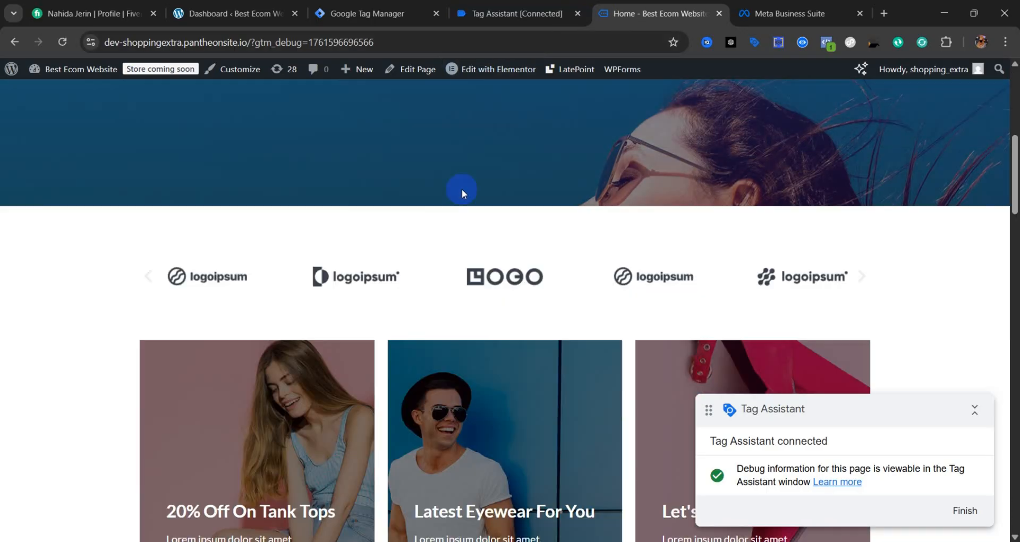
scroll(506, 332, "down", 1)
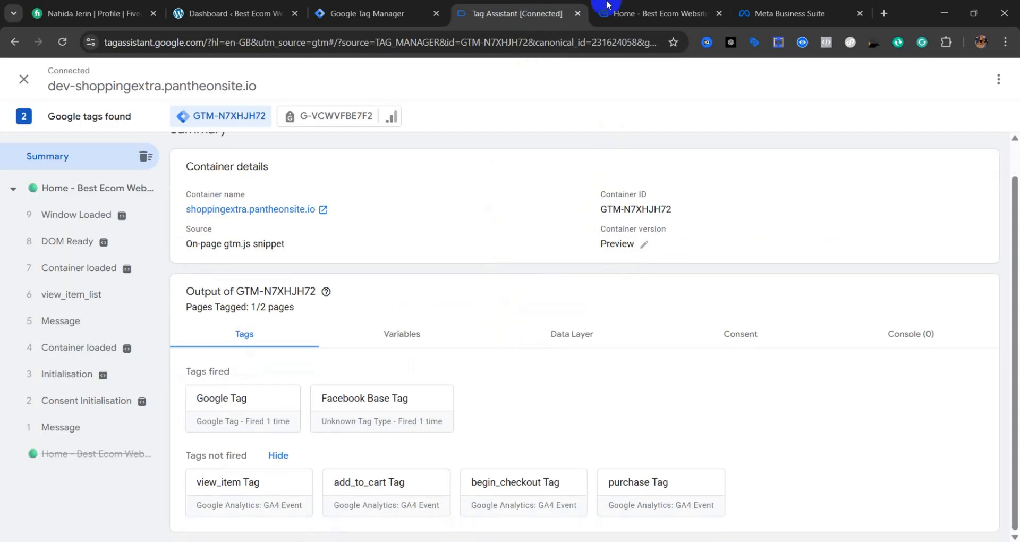
left_click(607, 6)
scroll(392, 313, "down", 6)
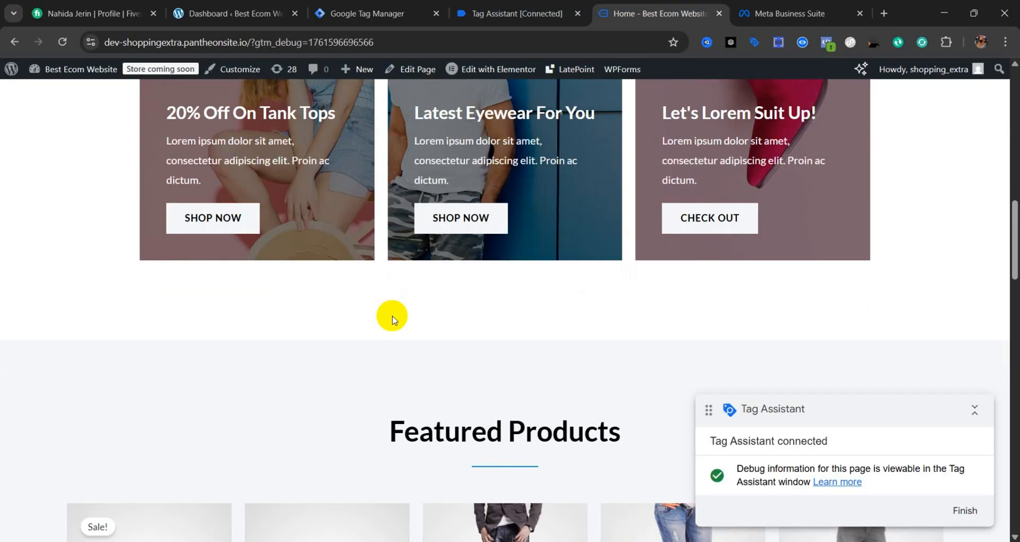